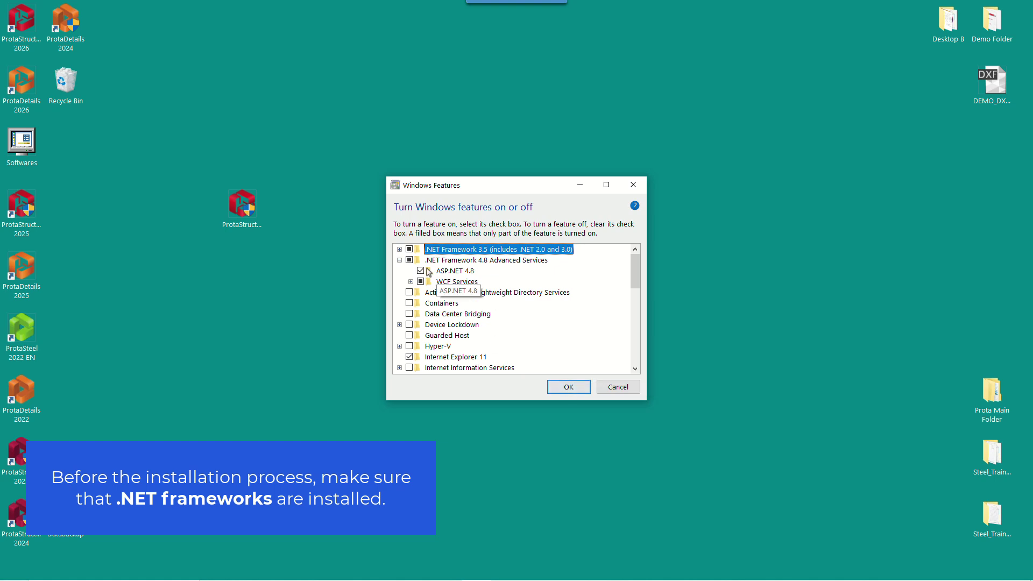
- Apply the Windows features selection with .NET Framework 3.5 and .NET Framework 4.8 Advanced Services enabled
left_click(568, 388)
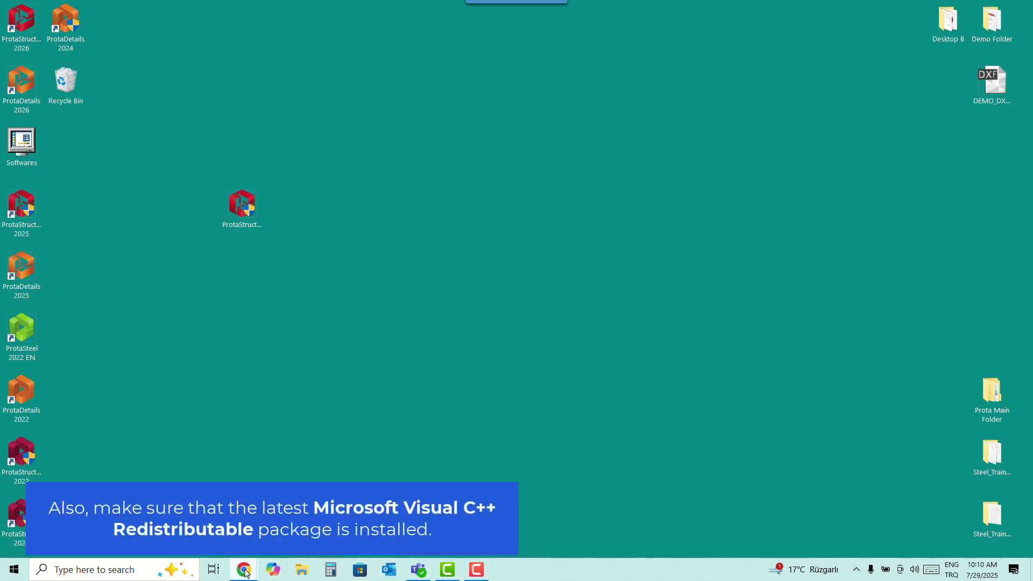
- Switch to Chrome and review the latest Microsoft Visual C++ Redistributable download links for each architecture on Microsoft Learn
mouse_move(239, 571)
left_click(312, 475)
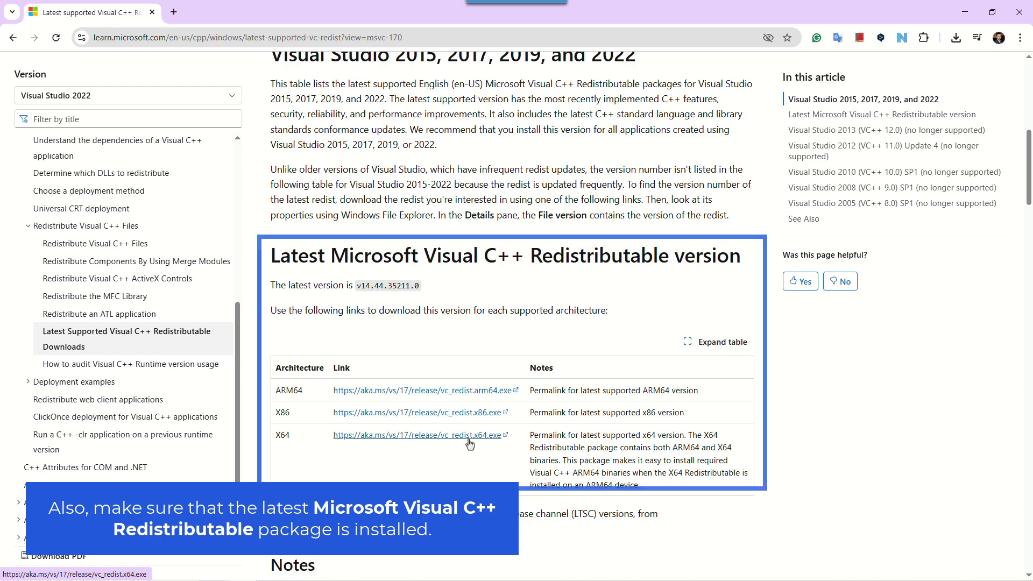
scroll(484, 335, "up", 6)
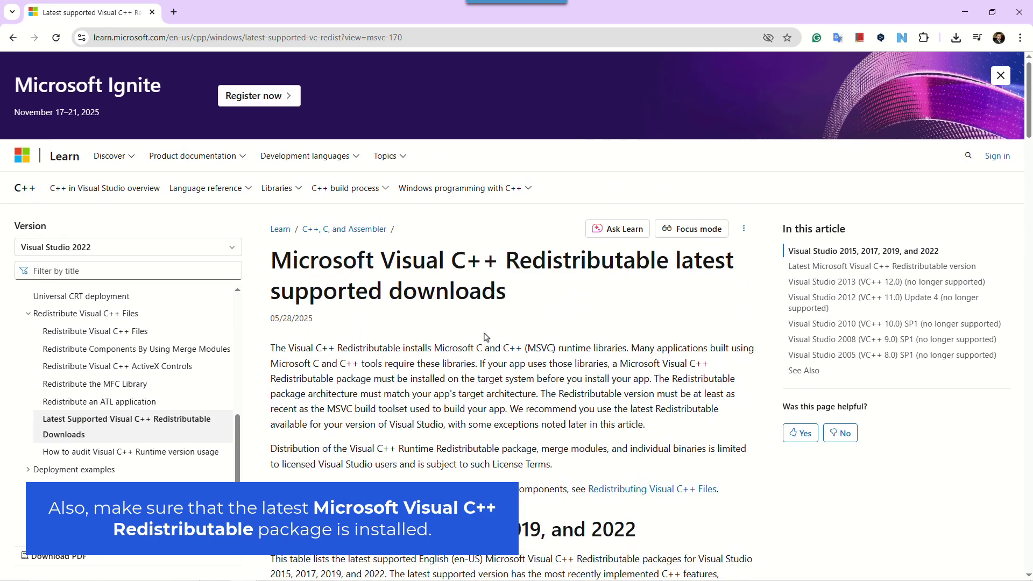
scroll(484, 333, "down", 7)
scroll(486, 337, "down", 2)
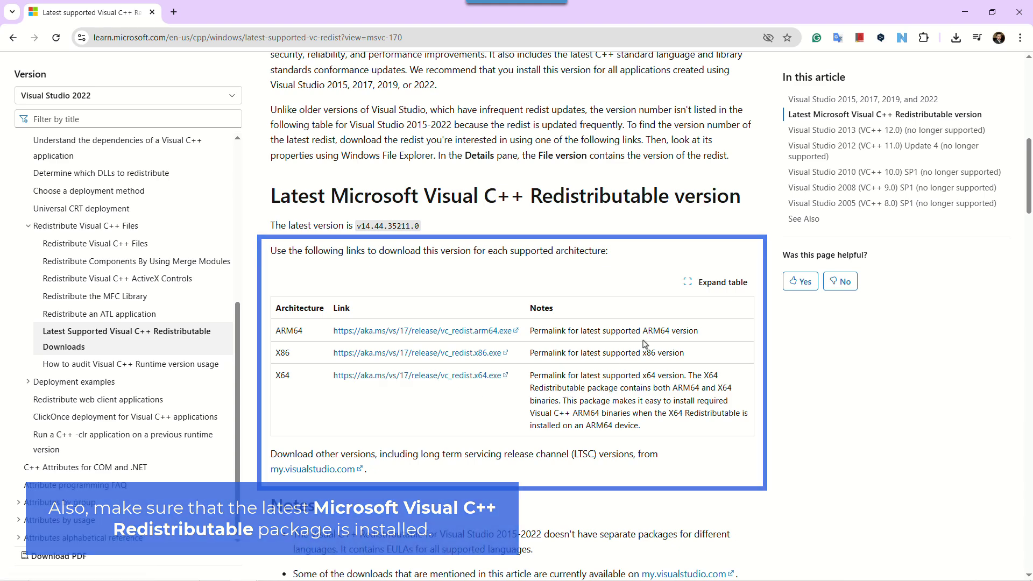
left_click(964, 13)
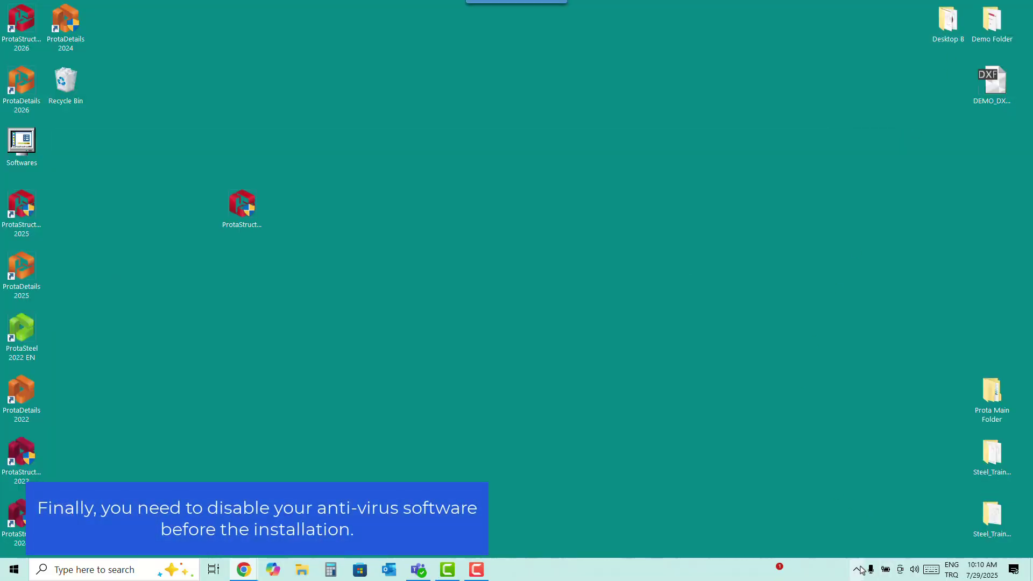
- Turn off real-time protection in the Windows Security virus and threat protection settings and close them
left_click(857, 569)
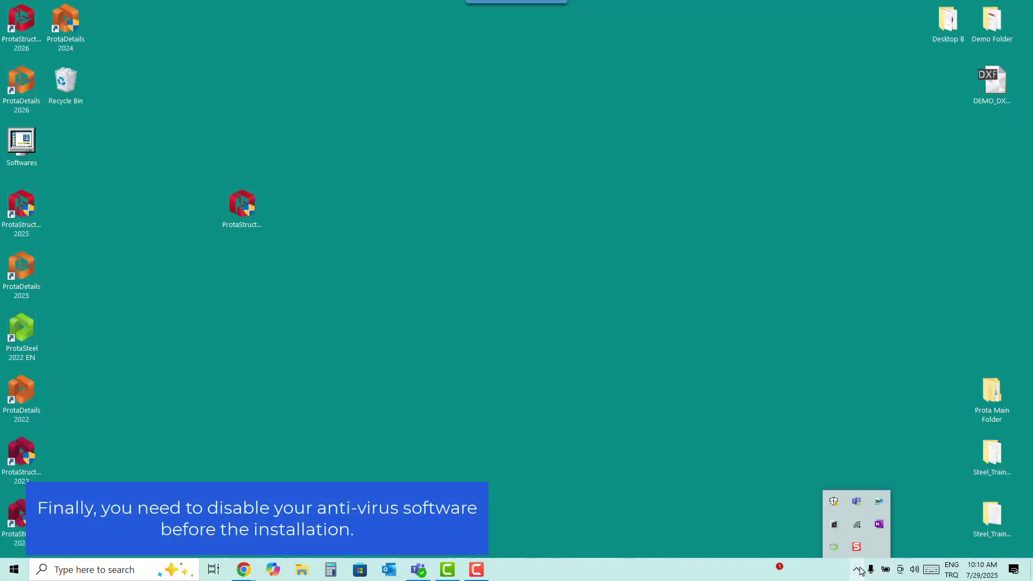
left_click(834, 501)
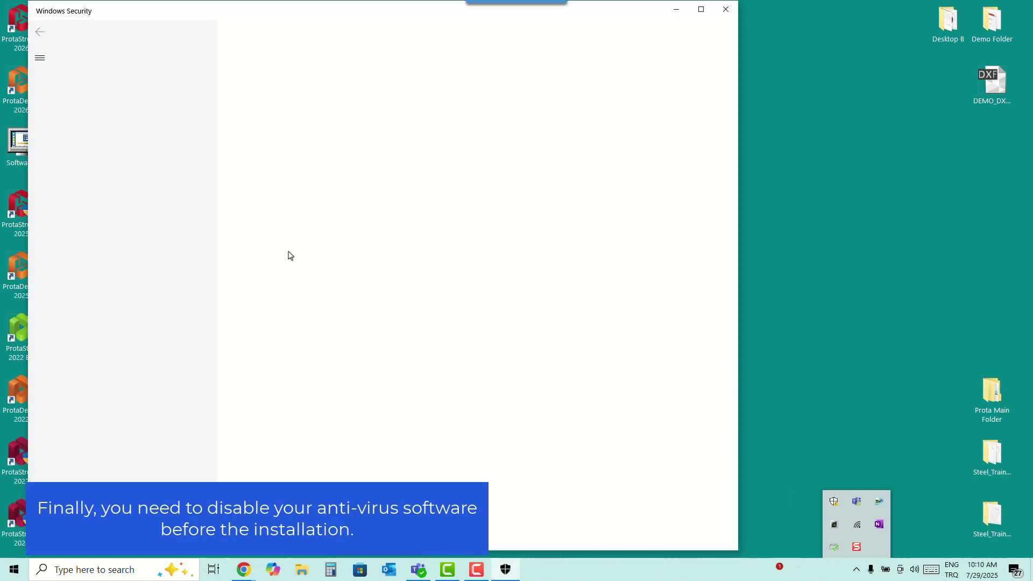
left_click(286, 201)
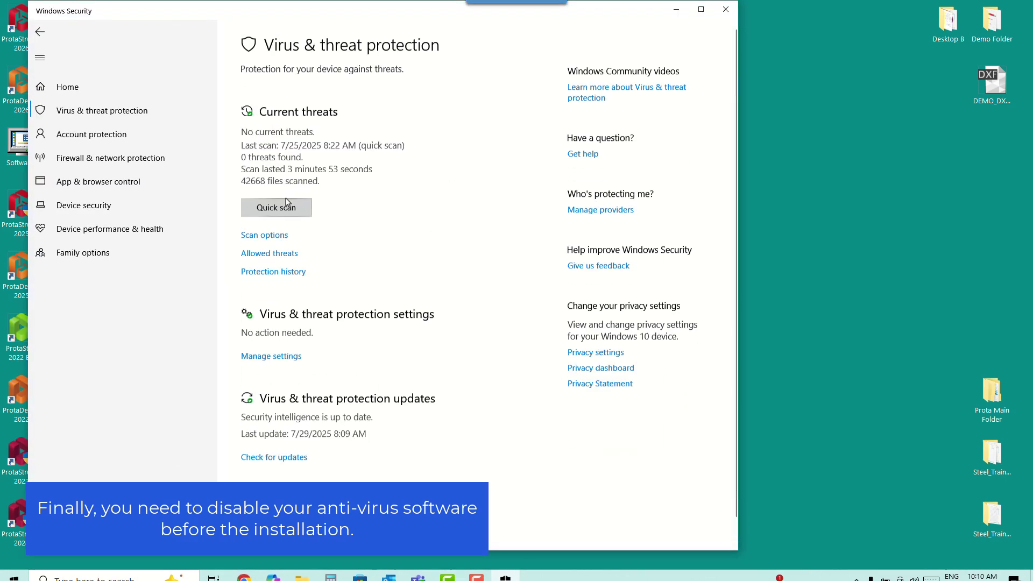
left_click(286, 355)
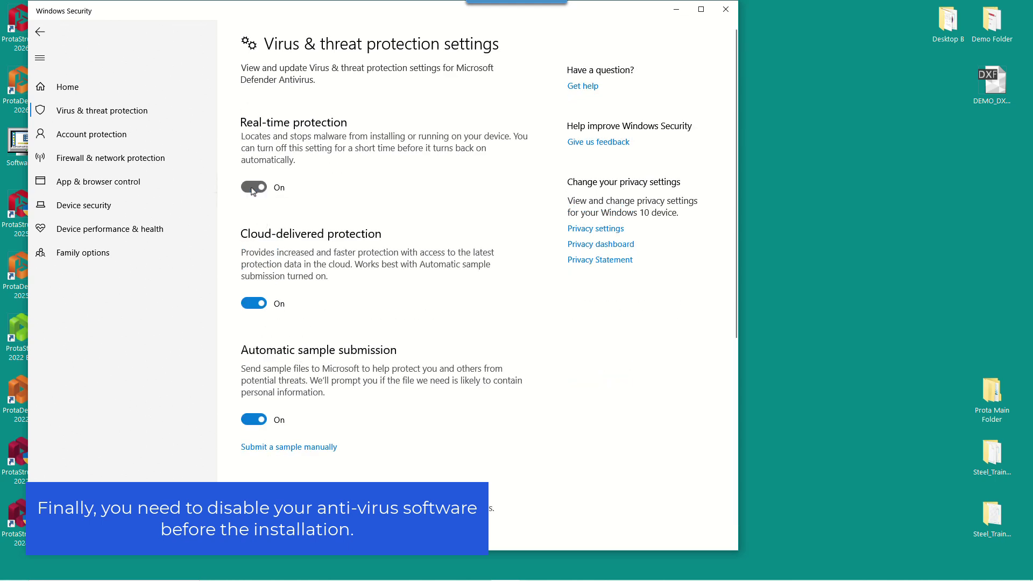
left_click(260, 188)
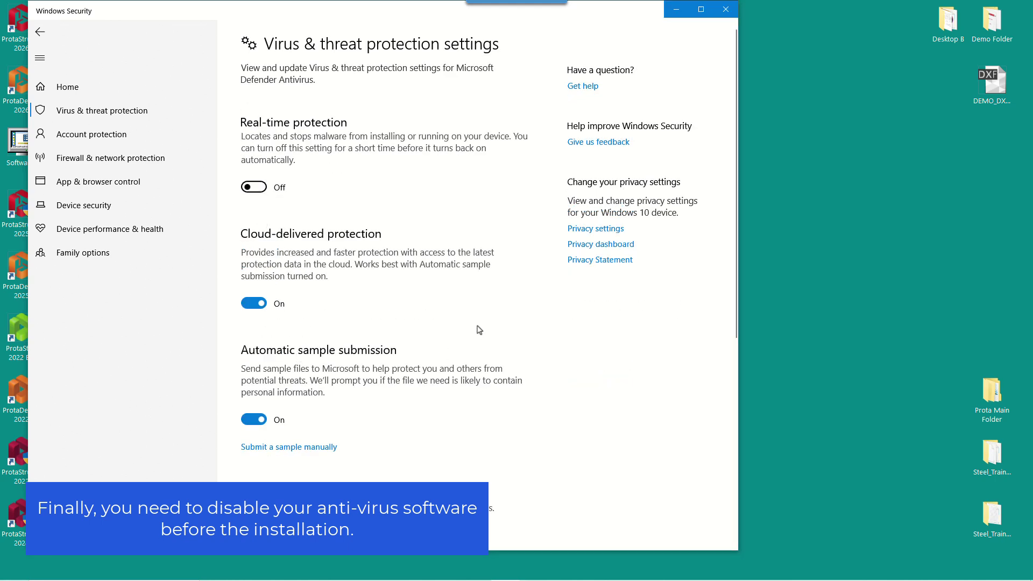
left_click(726, 9)
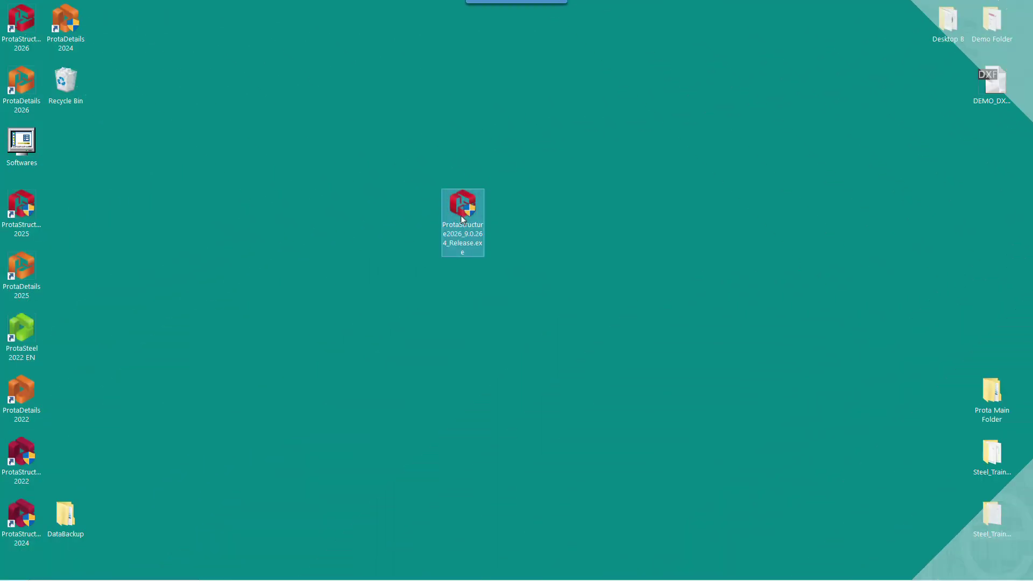
- Run the ProtaStructure 2026 installer from the desktop as administrator and install the preselected prerequisites
right_click(462, 217)
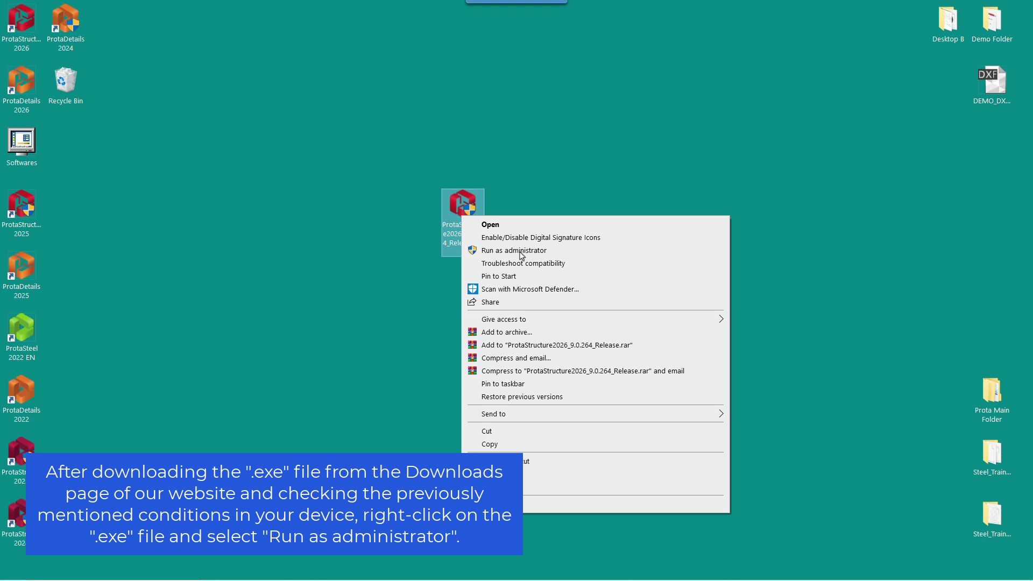
left_click(521, 252)
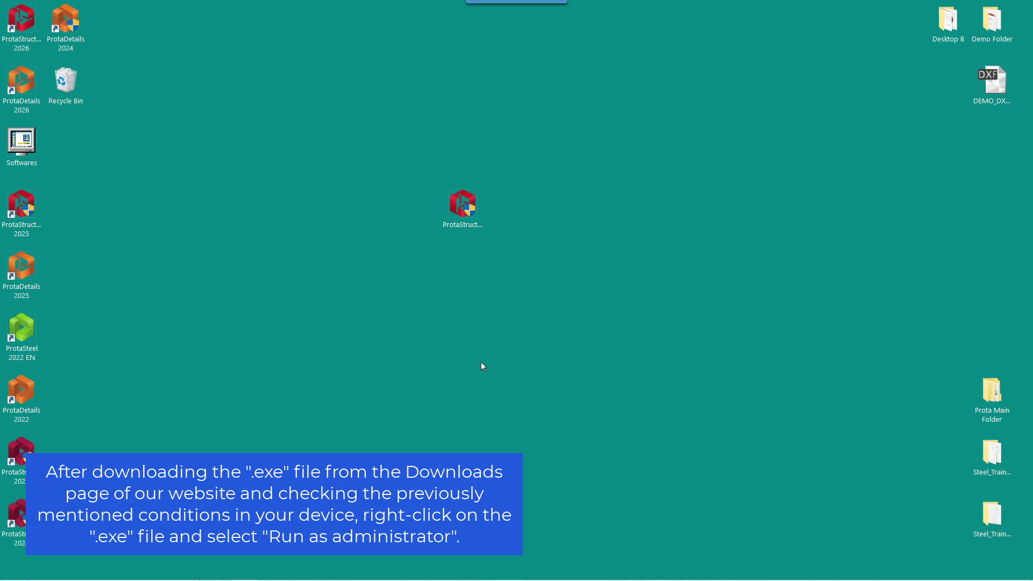
left_click(580, 391)
left_click(581, 391)
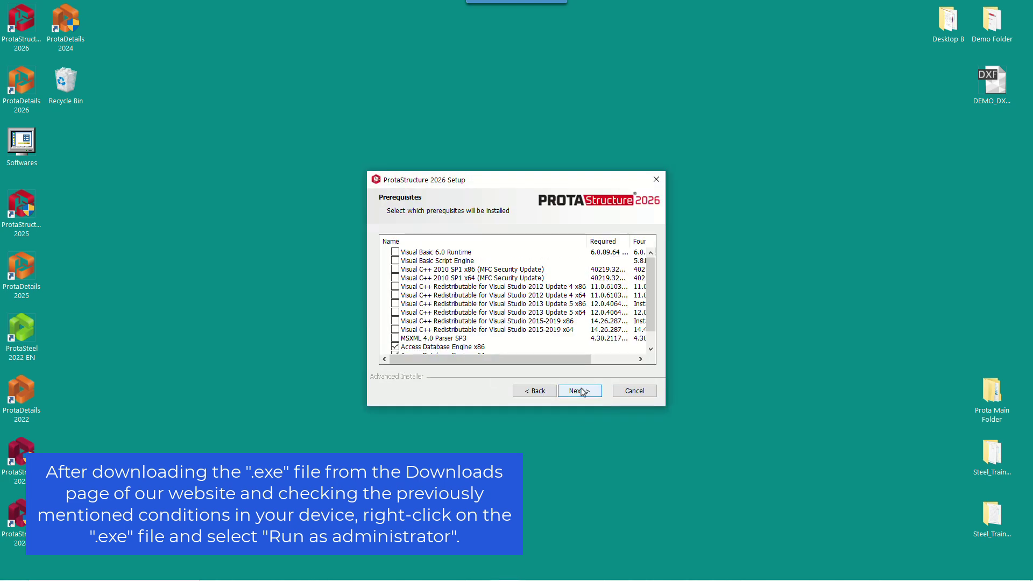
left_click(580, 390)
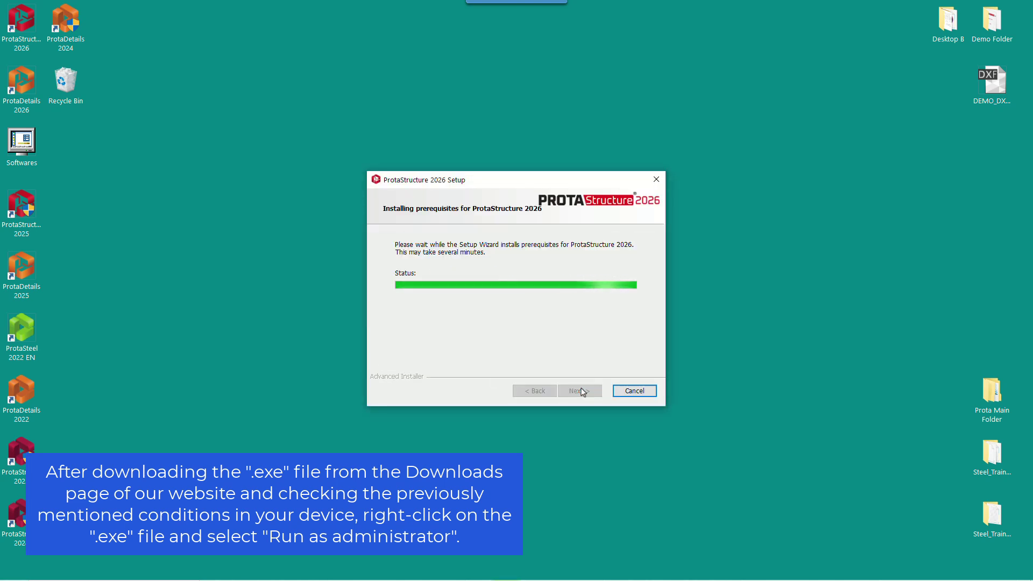
left_click(581, 391)
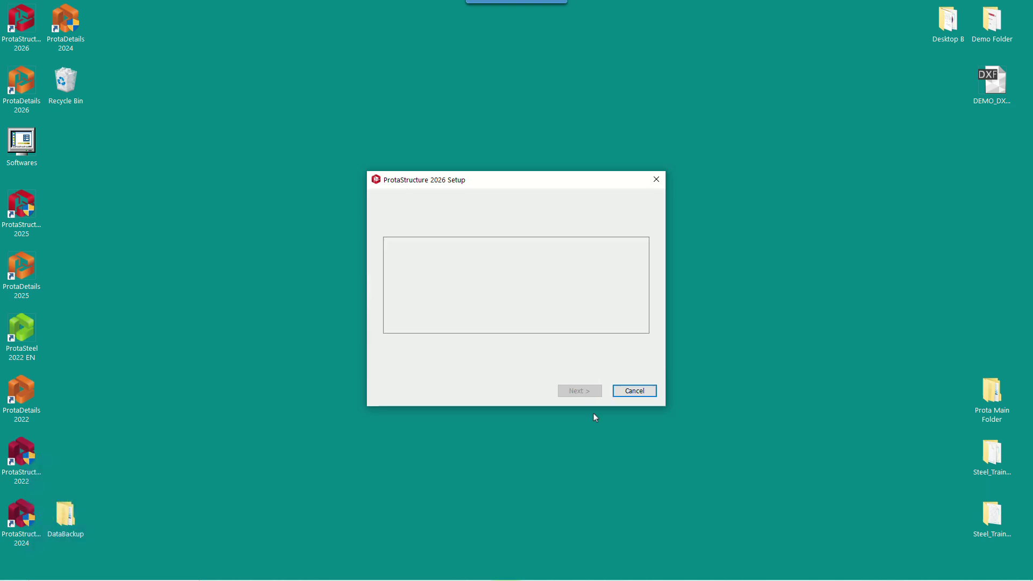
- Accept the licence agreement, leave the user and company details blank, and complete the ProtaStructure 2026 installation
left_click(390, 345)
left_click(581, 392)
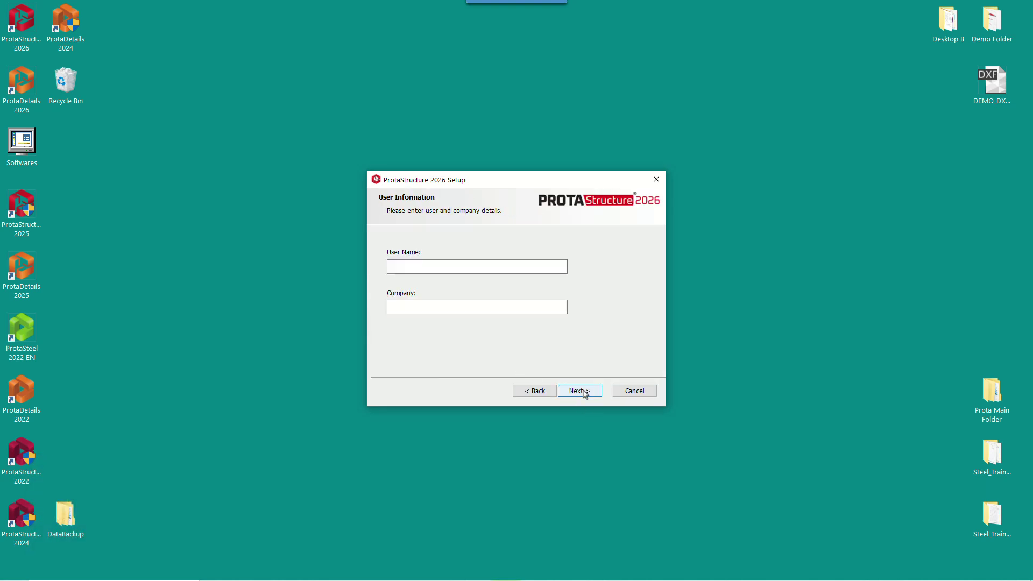
left_click(580, 391)
left_click(585, 392)
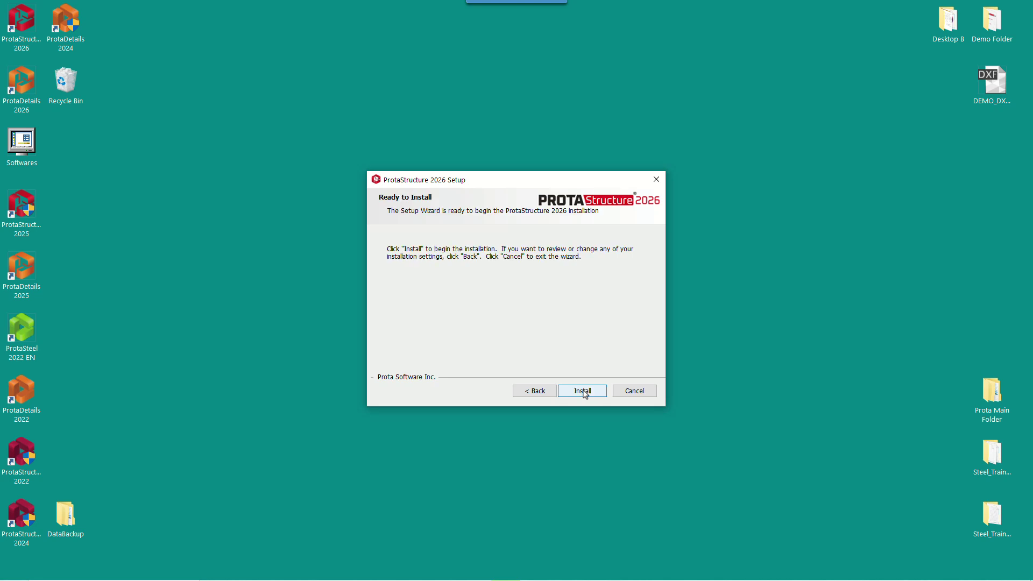
left_click(584, 392)
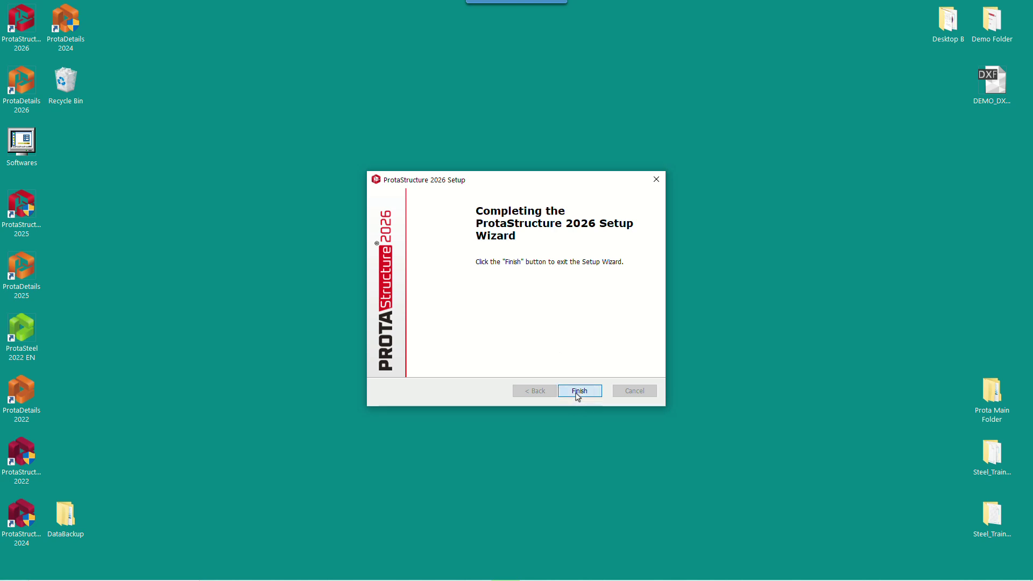
left_click(578, 391)
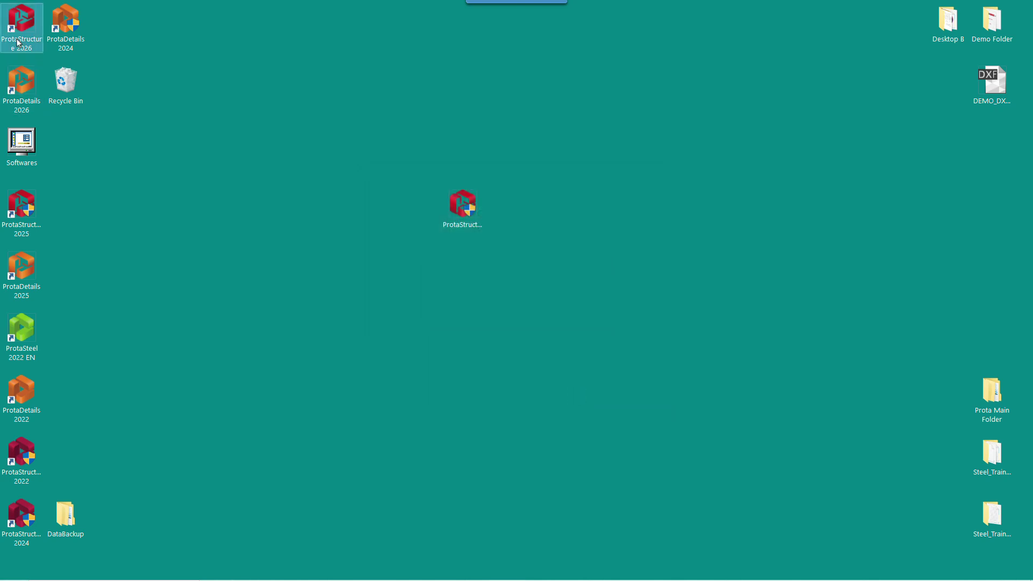
- Run ProtaStructure 2026 as administrator and activate the already purchased ProtaStructure Enterprise 2026 with the activation code
double_click(24, 49)
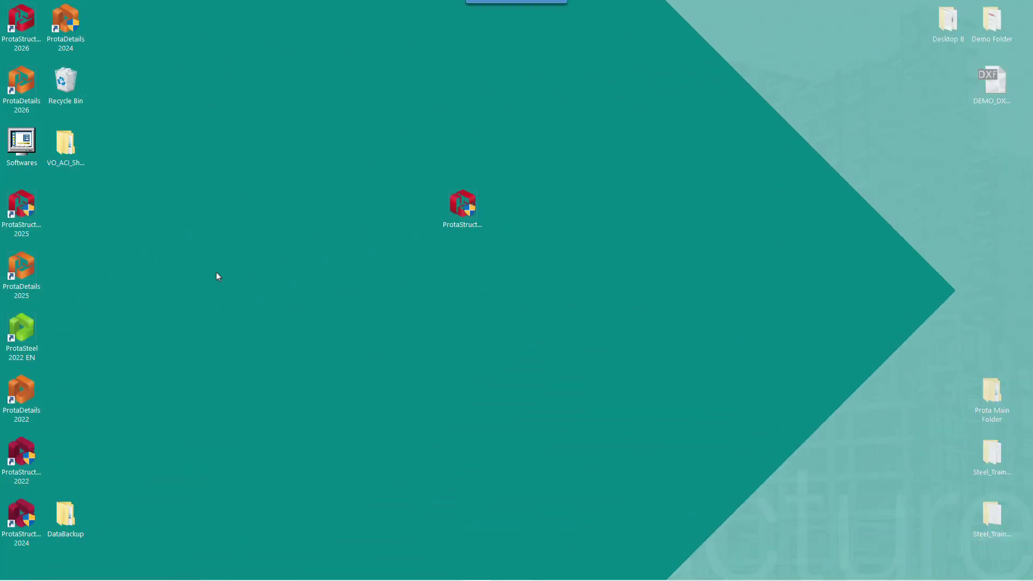
right_click(19, 34)
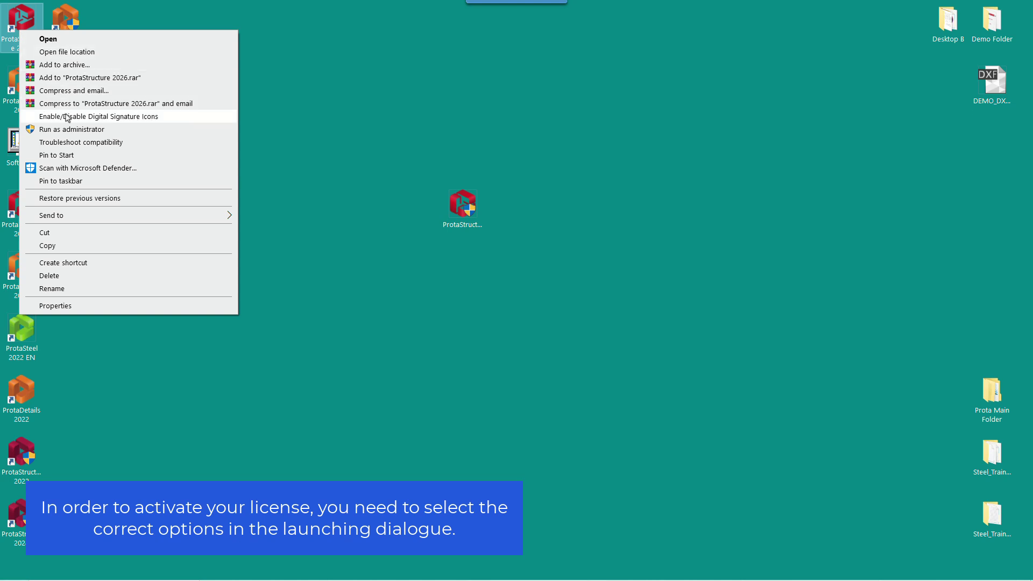
left_click(70, 129)
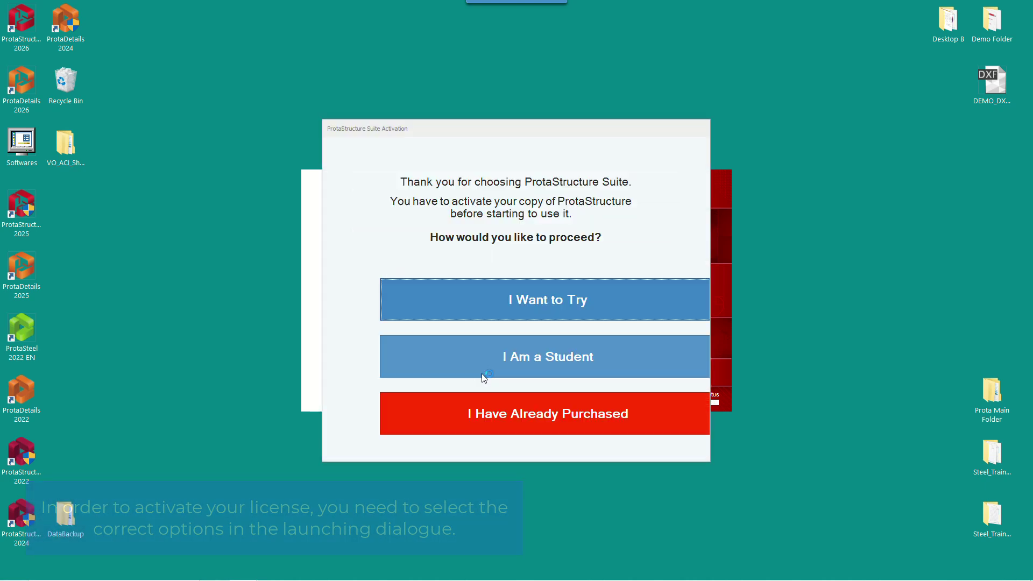
left_click(540, 421)
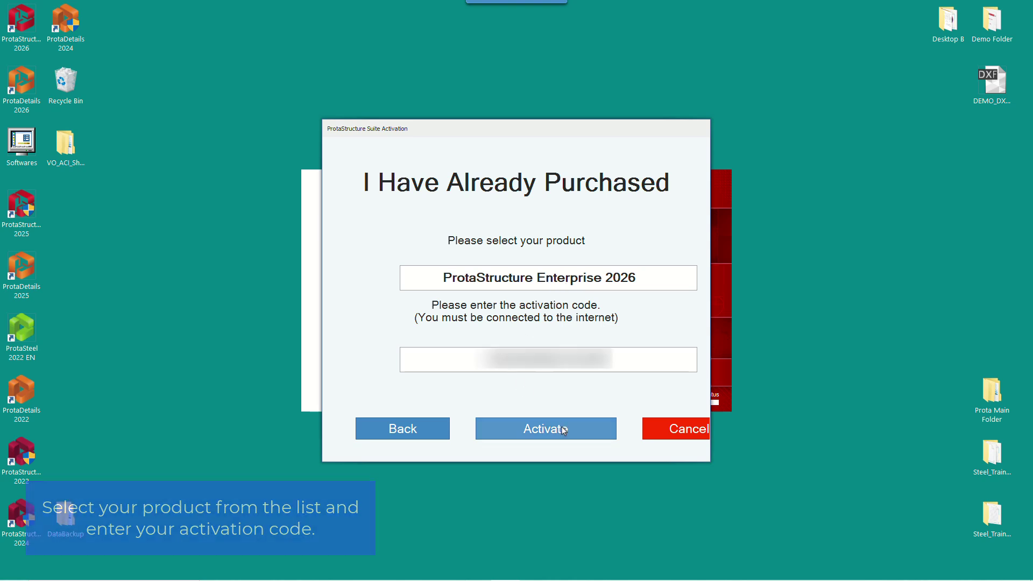
left_click(562, 429)
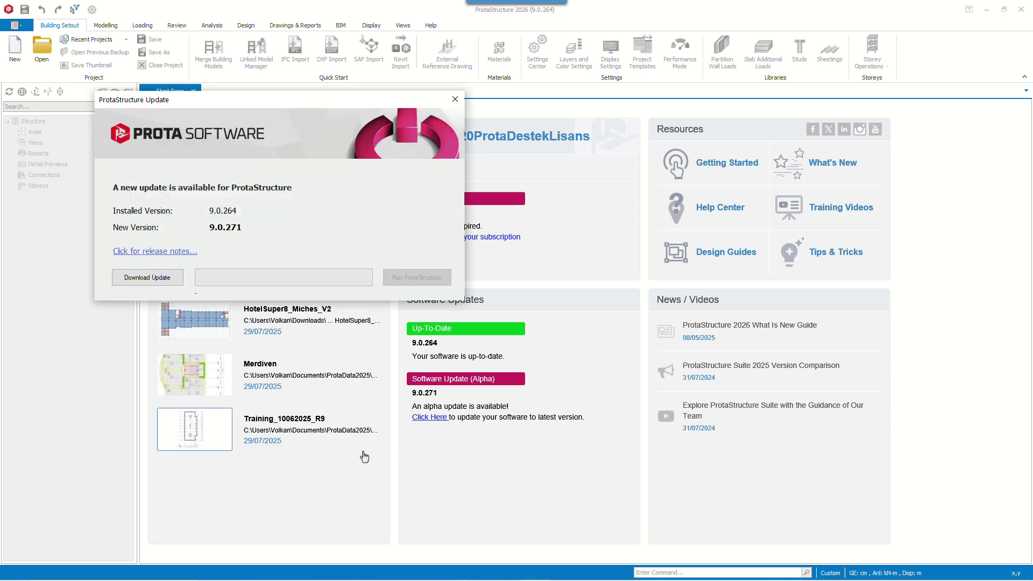
- Download the ProtaStructure update to version 9.0.271 and run the updated program
left_click(146, 278)
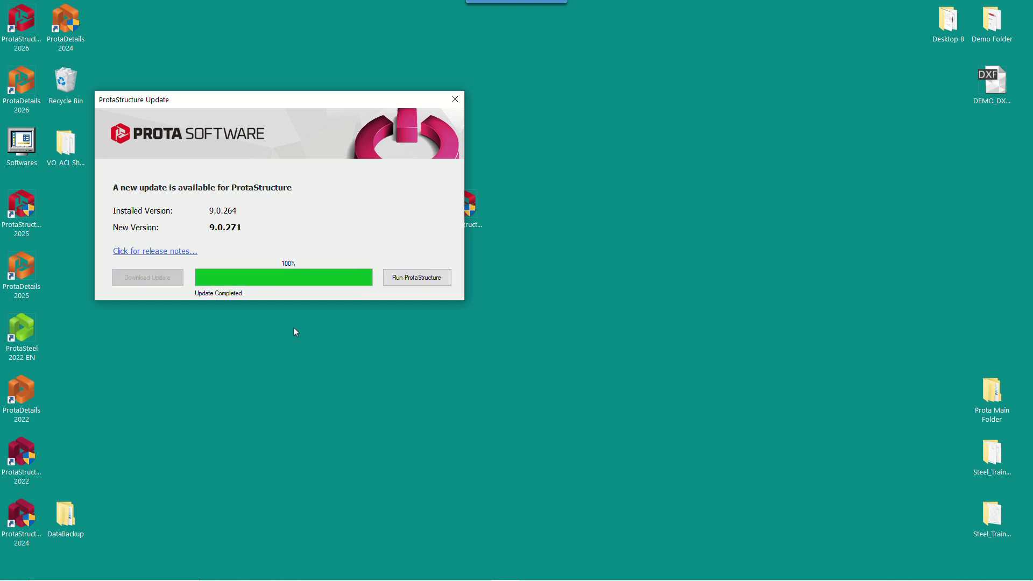
left_click(420, 284)
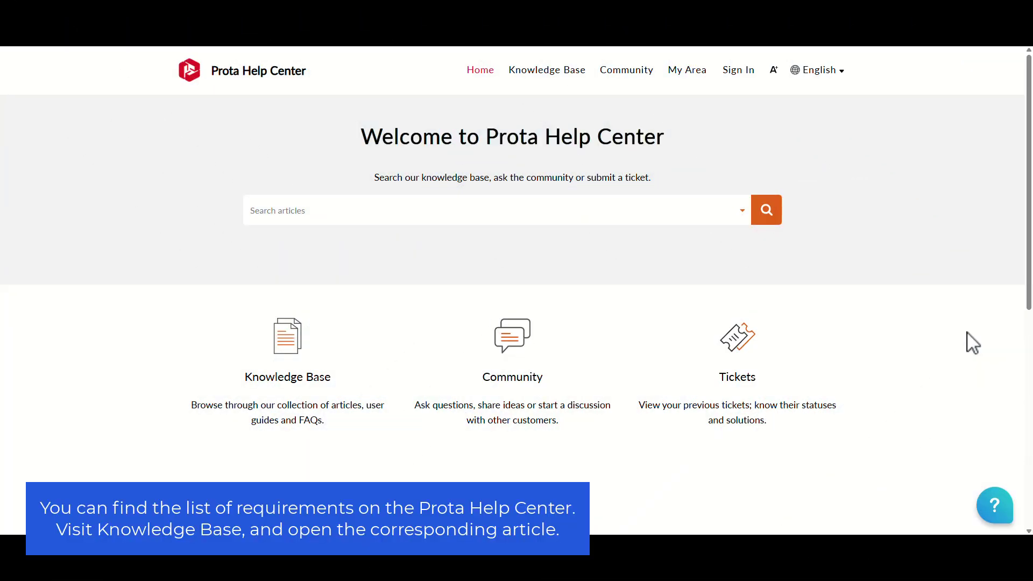
- Open the Hardware & System Requirements for ProtaStructure Suite article in the Prota Help Center knowledge base and review its requirements
left_click(522, 77)
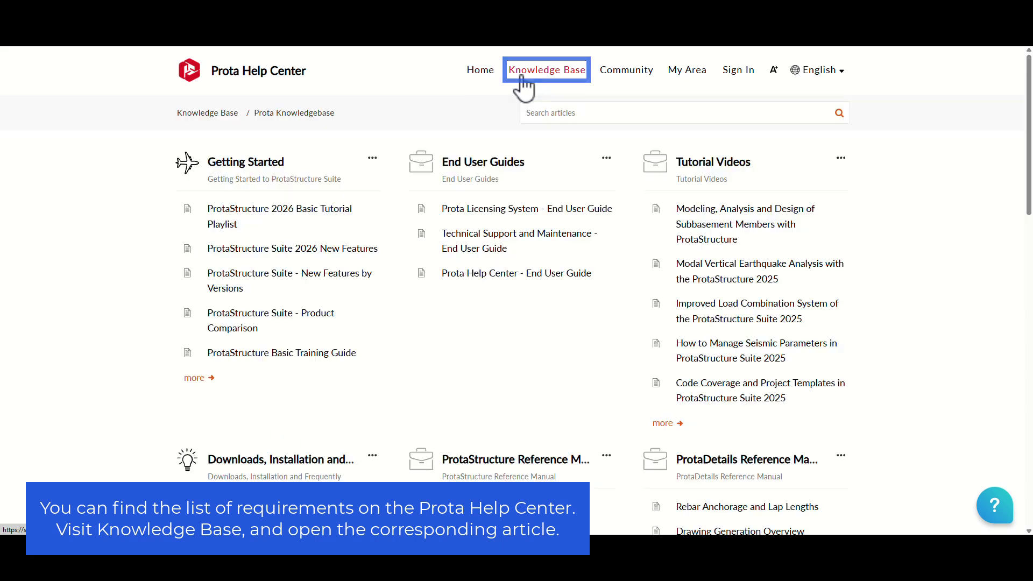
scroll(350, 423, "down", 2)
scroll(327, 419, "down", 3)
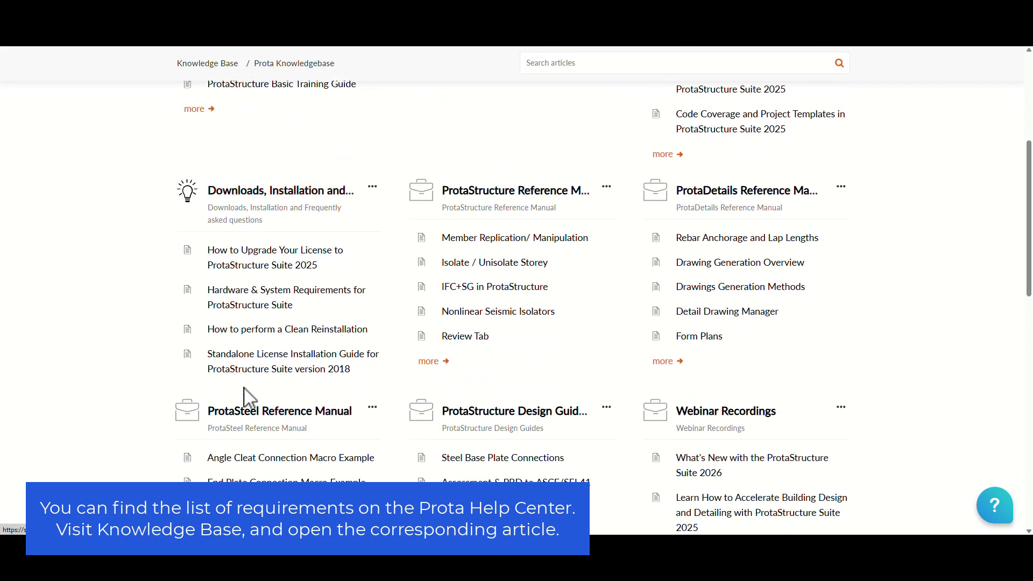
left_click(321, 303)
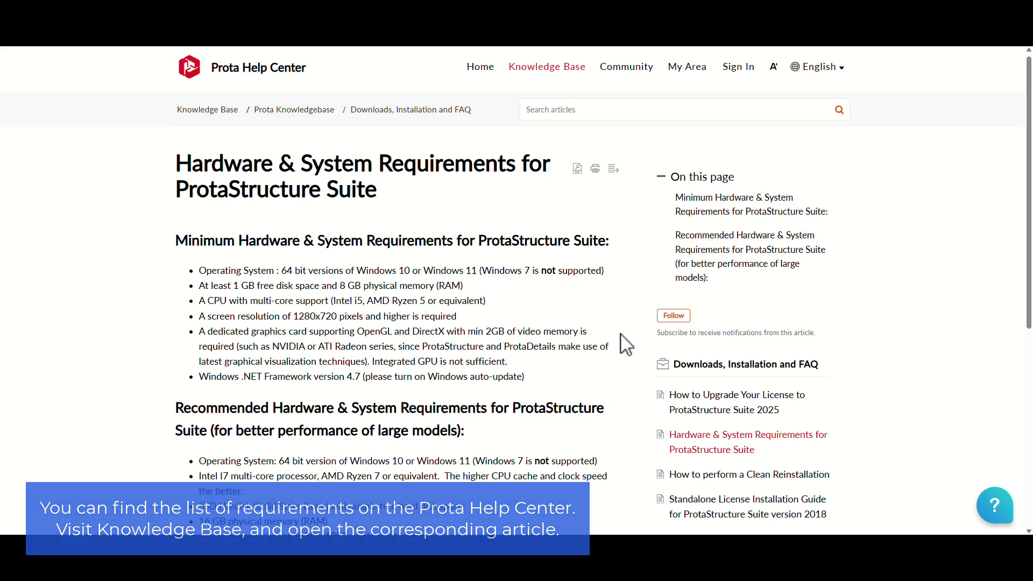
scroll(625, 345, "down", 1)
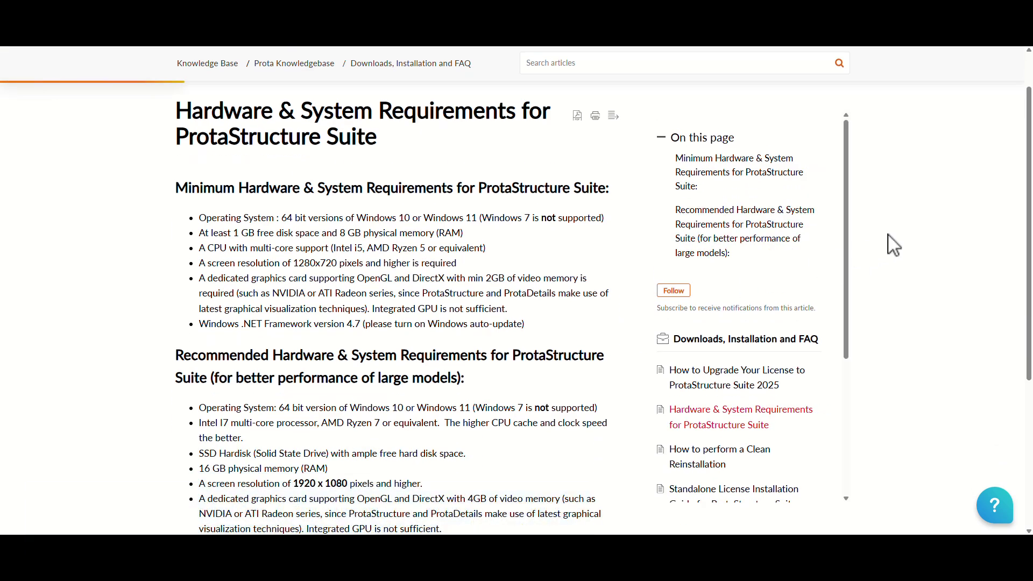
left_click_drag(1029, 138, 1017, 109)
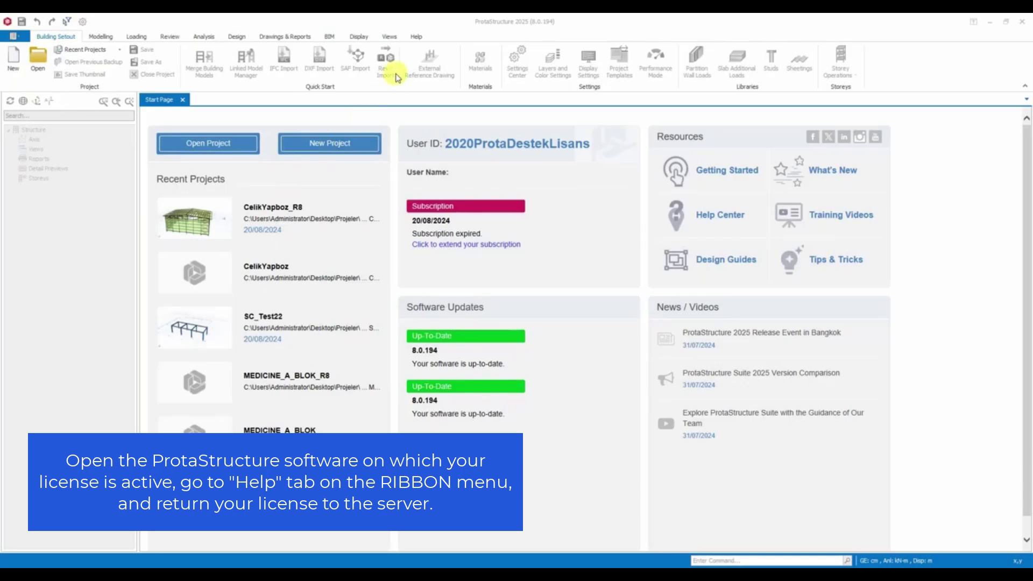
- Return the active ProtaStructure 2025 license to the server and acknowledge the program shutdown
left_click(415, 36)
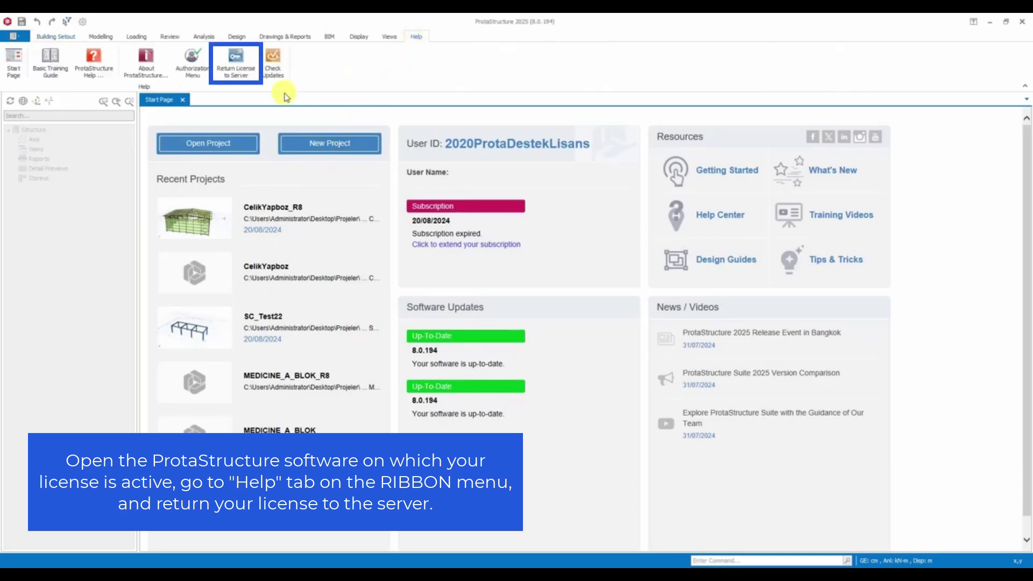
left_click(235, 74)
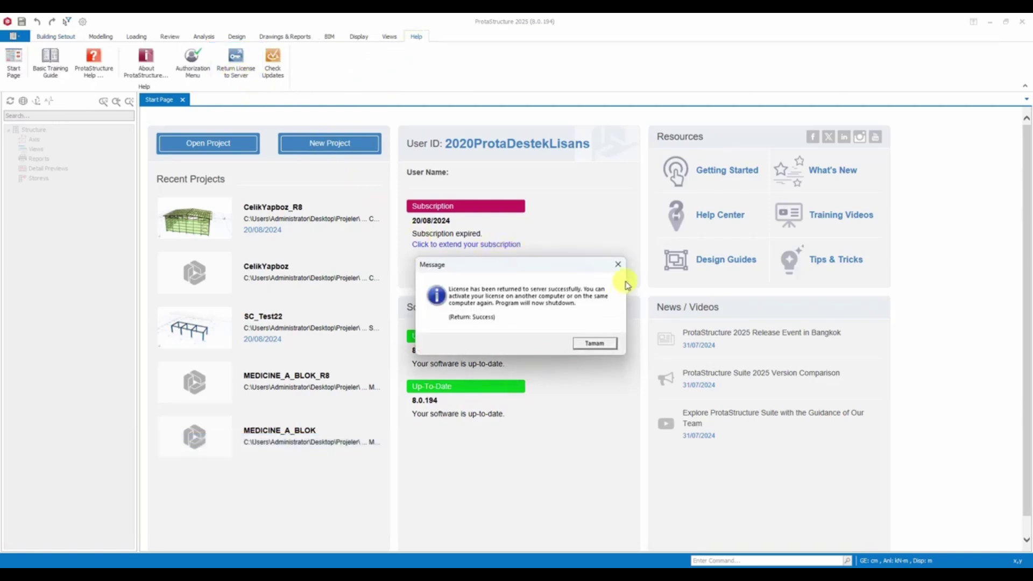
left_click(593, 344)
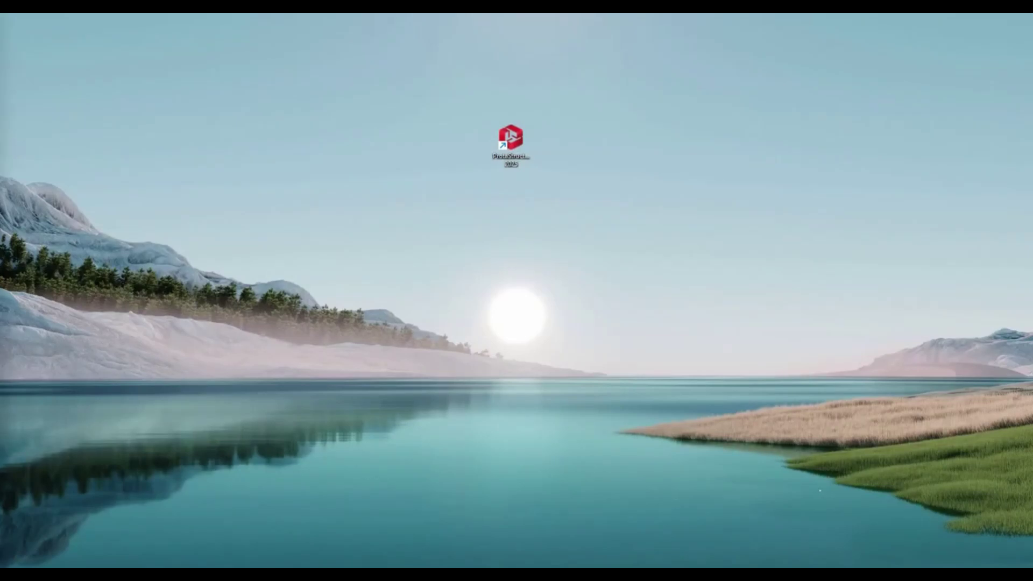
- Launch ProtaStructure 2025 and activate the already purchased ProtaStructure Enterprise 2025 with the activation code
left_click(509, 134)
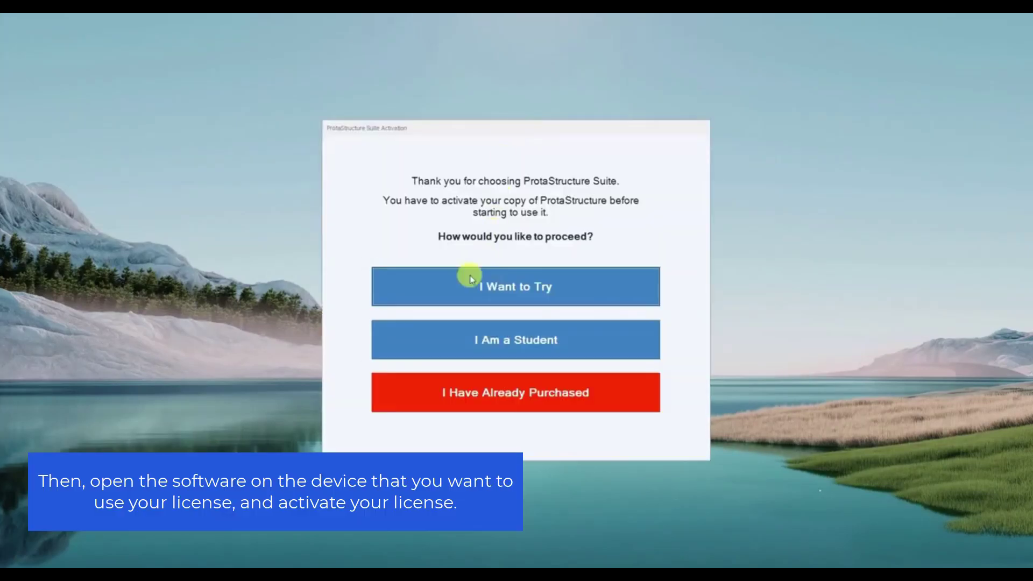
left_click(479, 387)
left_click(523, 348)
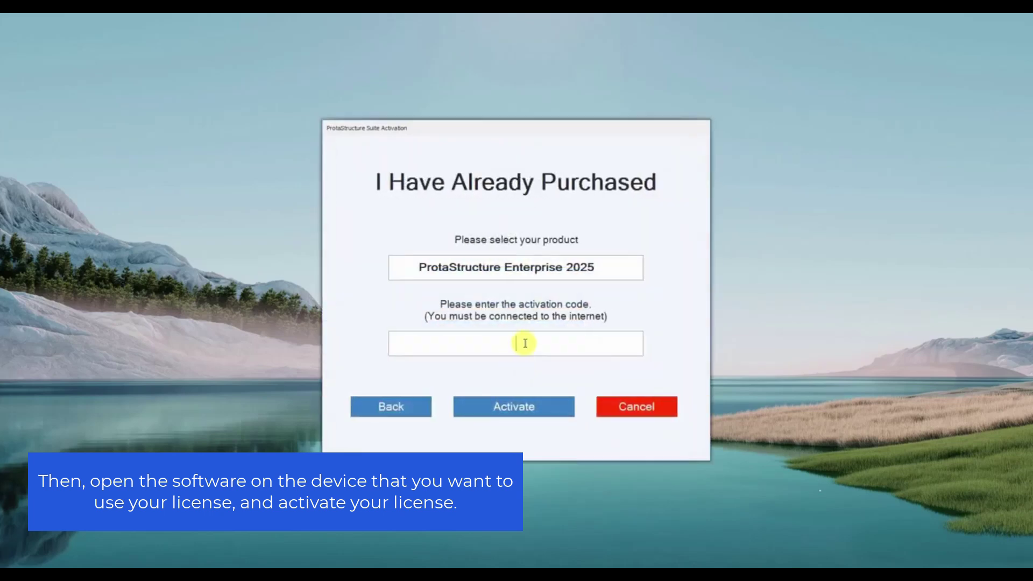
type("XXXXX")
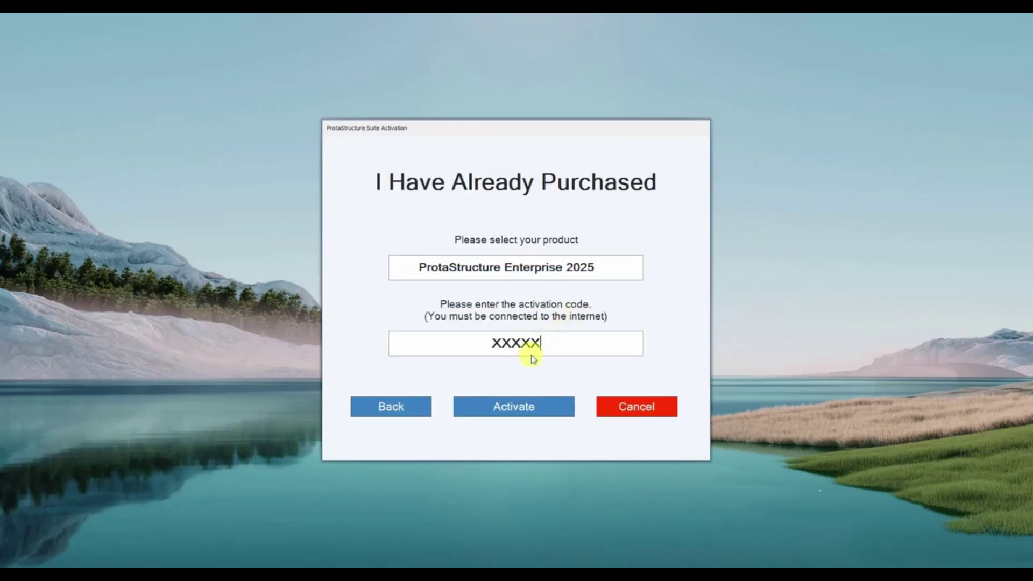
left_click(514, 407)
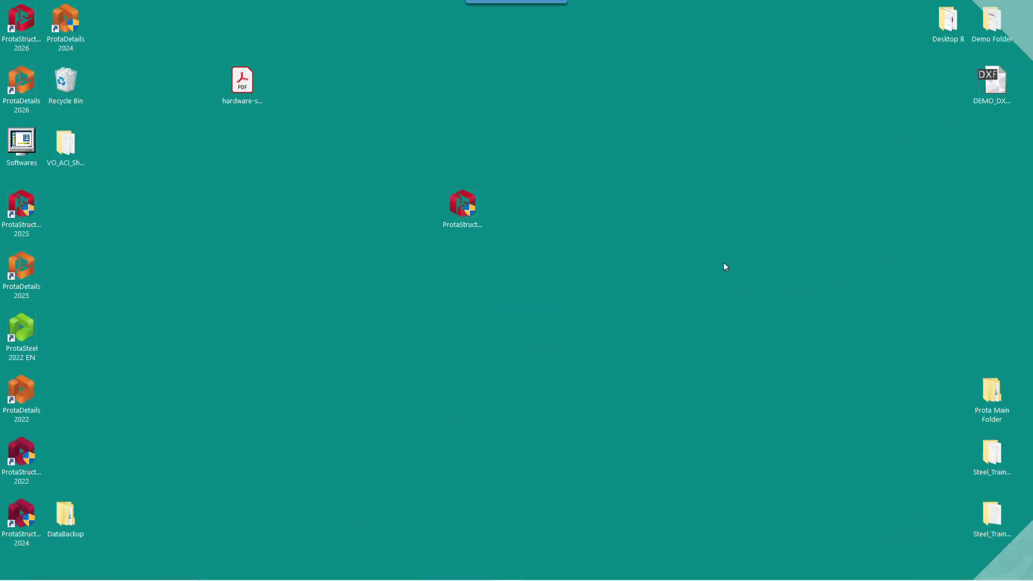
- Open the program-specific 3D settings in NVIDIA Control Panel and select protastructure2024\protastructure.exe as the program to customize
right_click(719, 251)
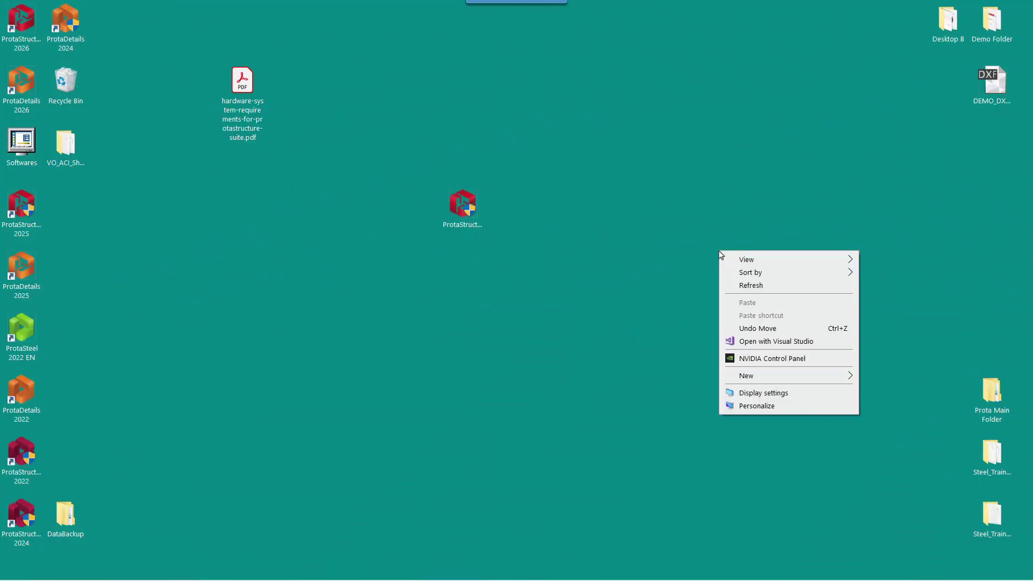
left_click(773, 358)
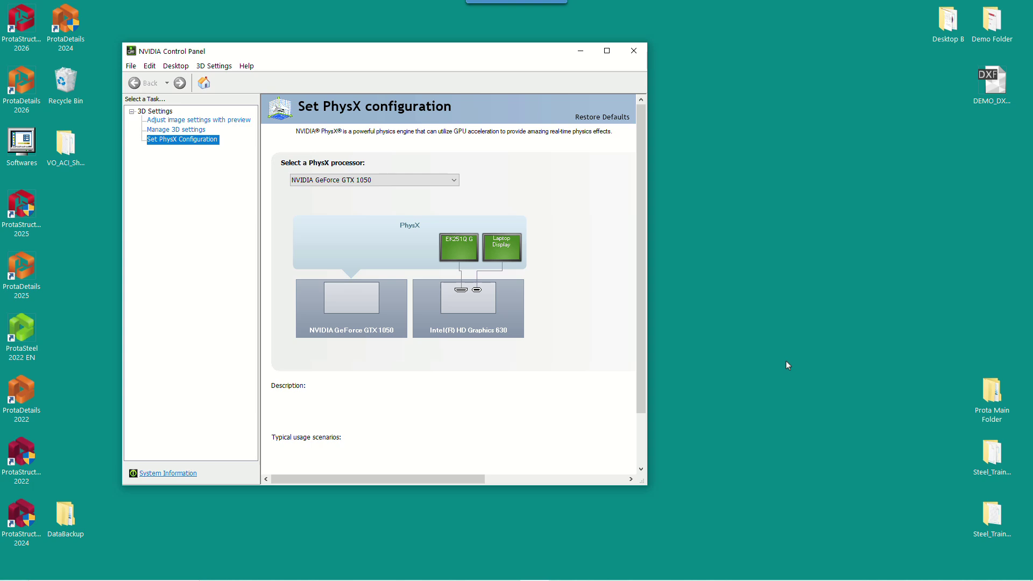
left_click(177, 130)
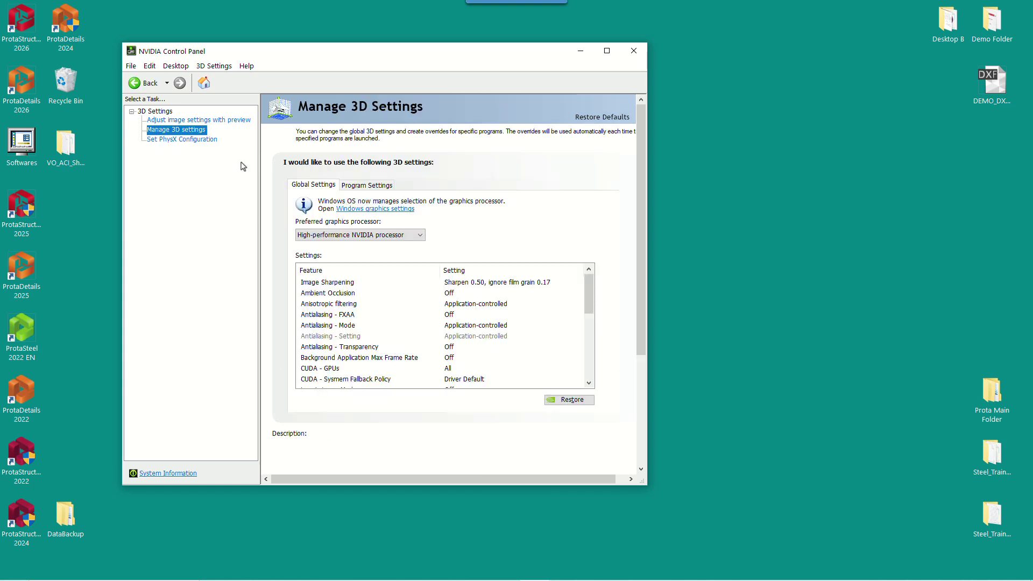
left_click(358, 186)
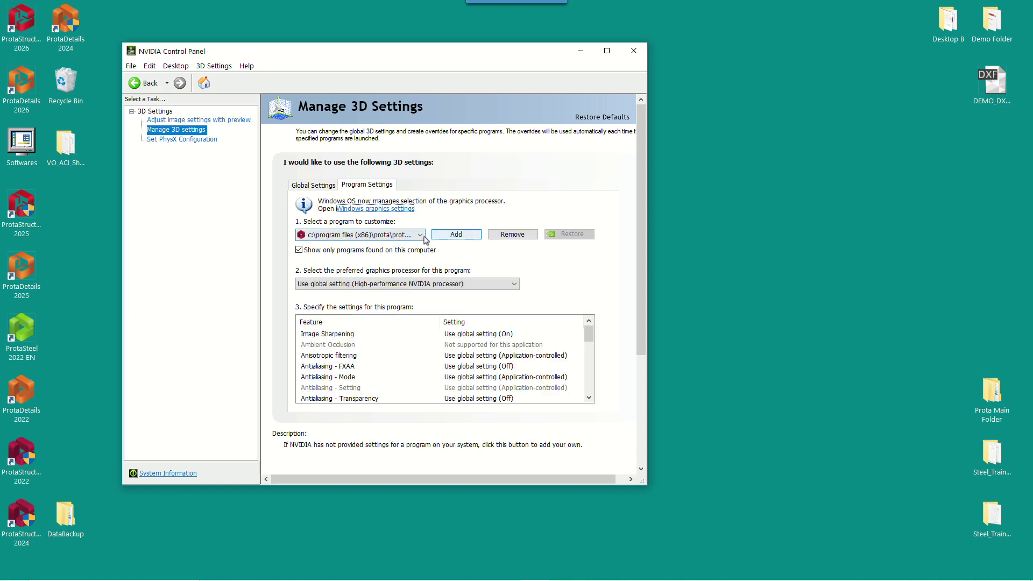
left_click(420, 235)
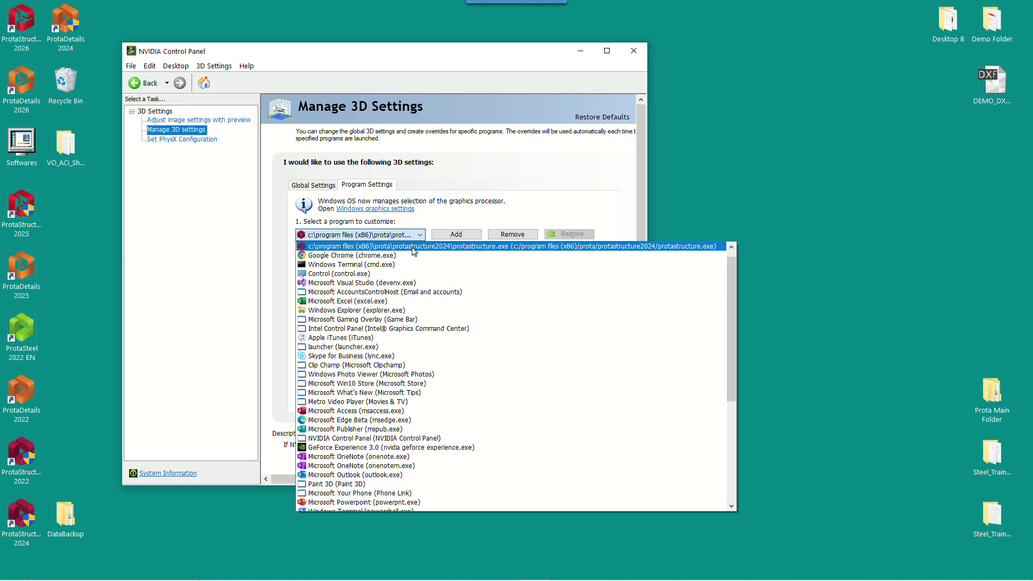
left_click(423, 247)
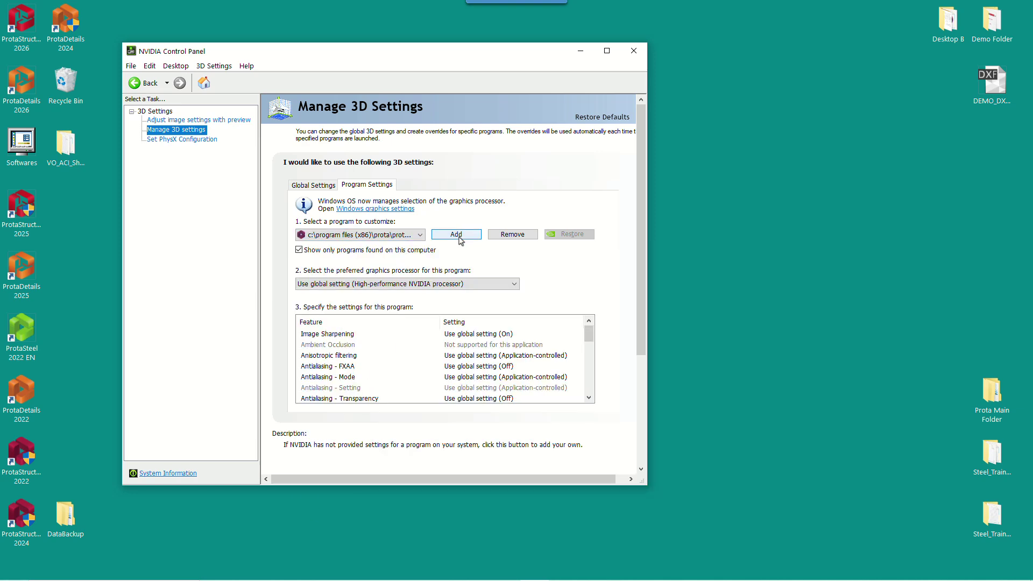
- Try the High-performance NVIDIA processor as the program's preferred graphics processor and return the choice to the global setting
left_click(468, 288)
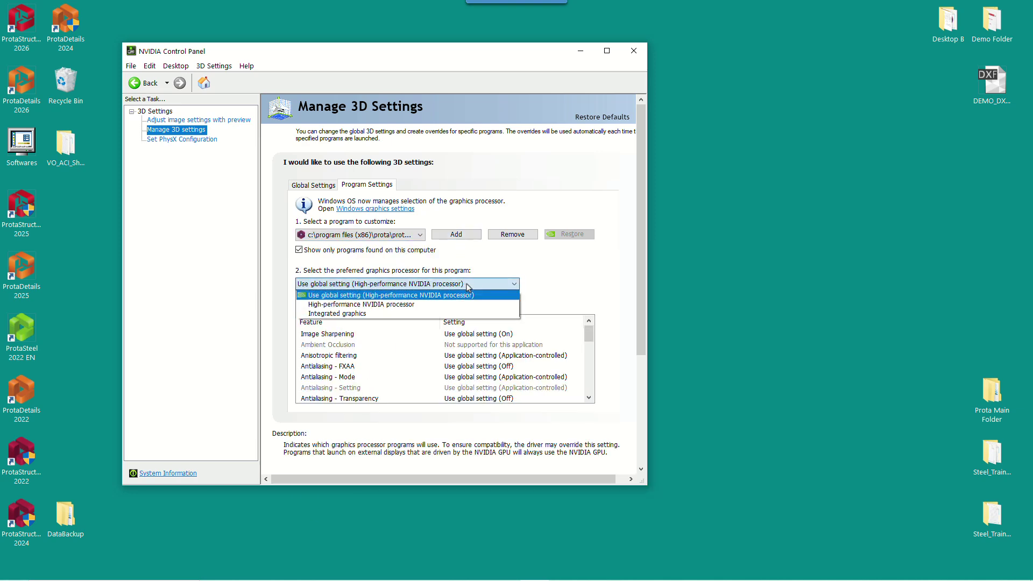
left_click(402, 305)
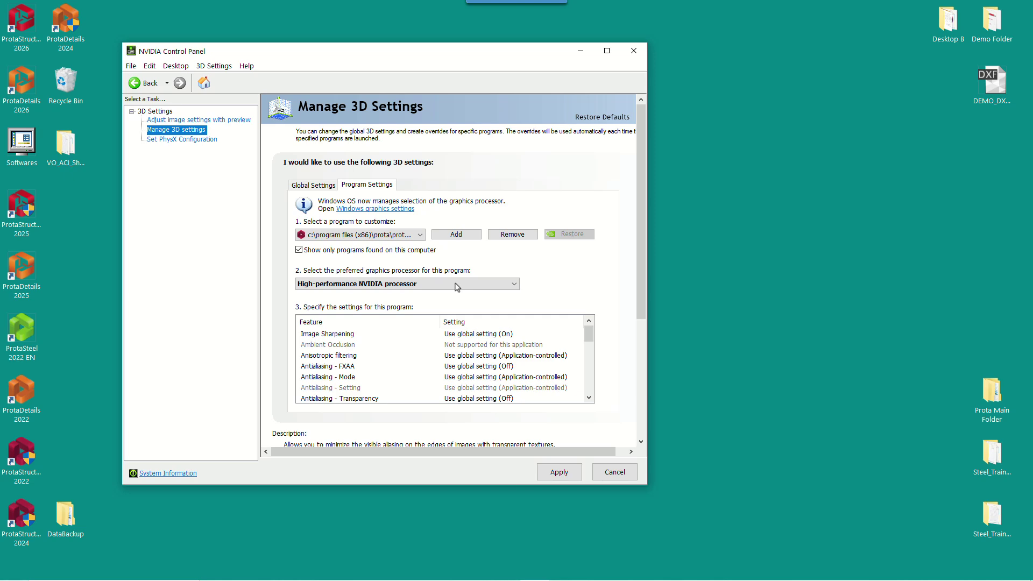
scroll(457, 287, "up", 1)
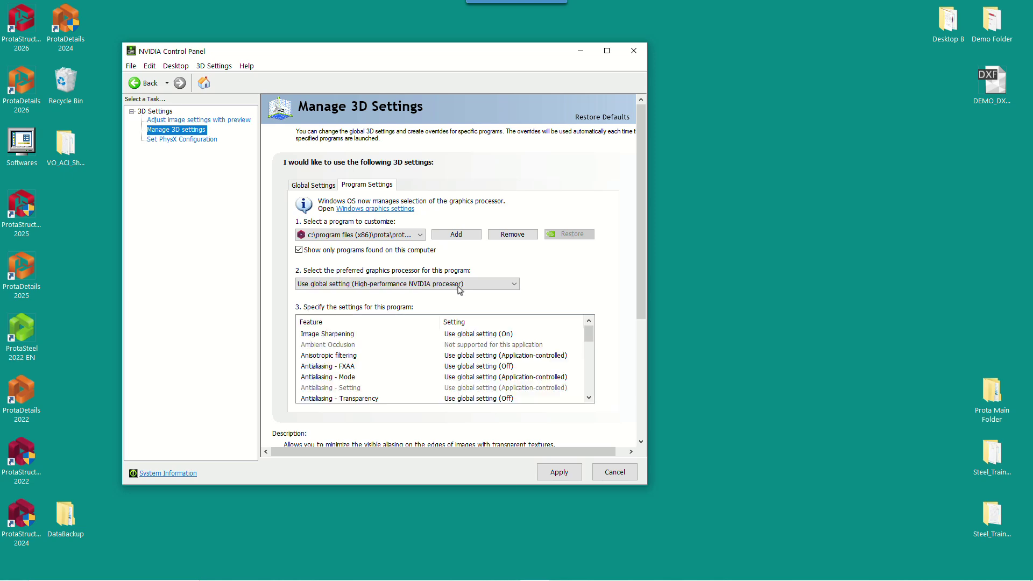